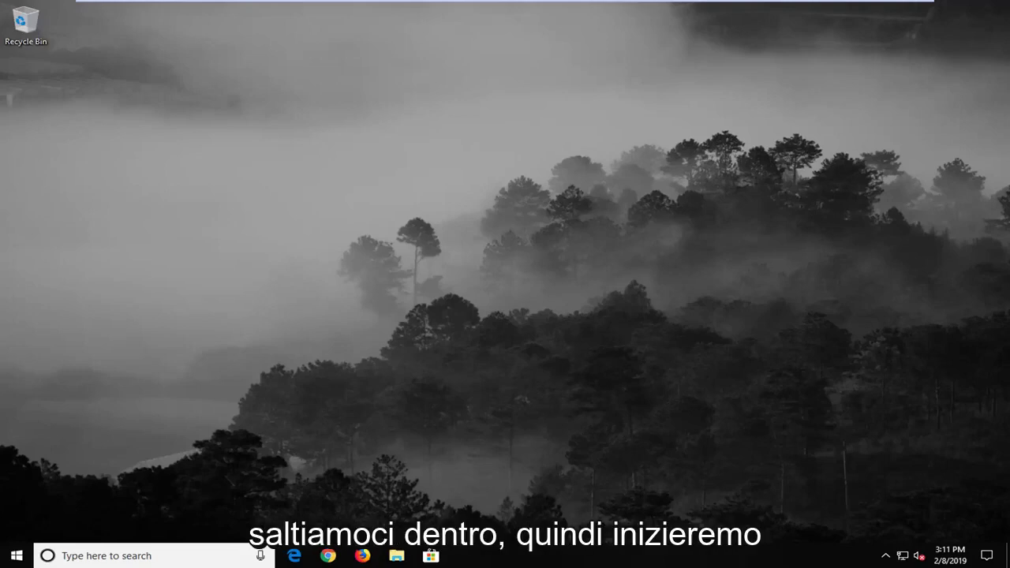
Search for regedit and open Registry Editor as administrator, allowing it to make changes to the device.
{"action": "left_click", "coordinate": [16, 555]}
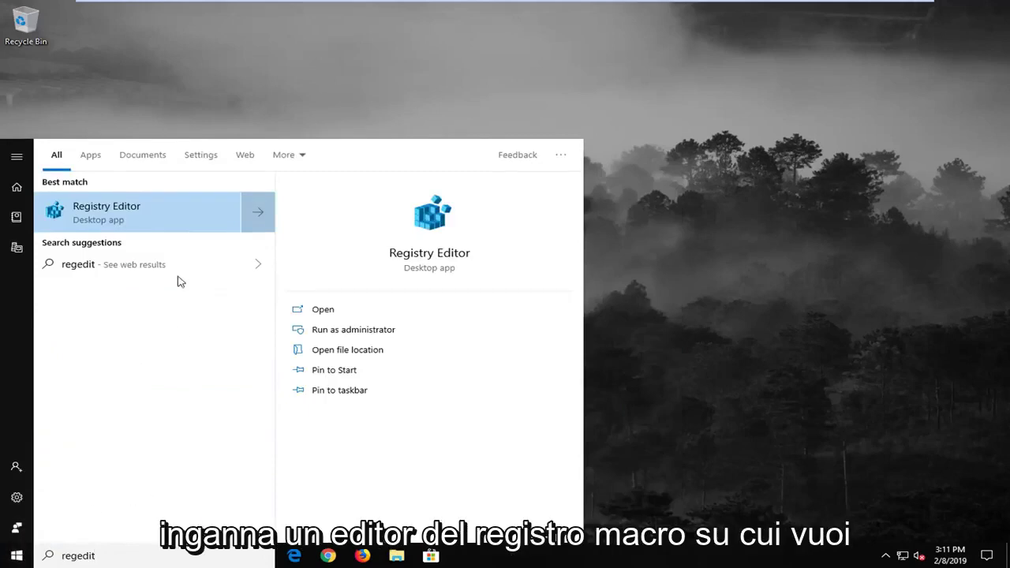
{"action": "right_click", "coordinate": [177, 212]}
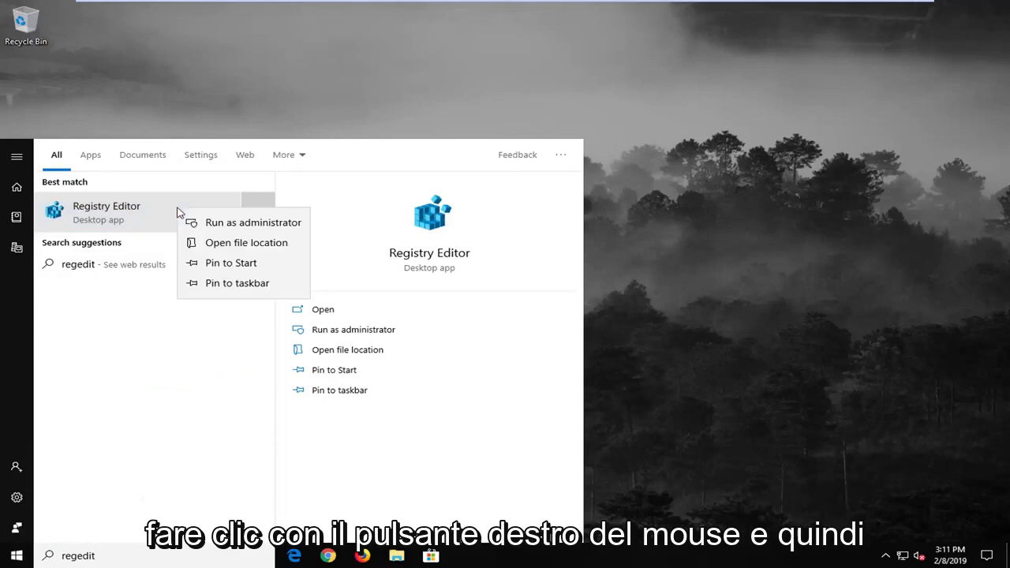
{"action": "left_click", "coordinate": [246, 226]}
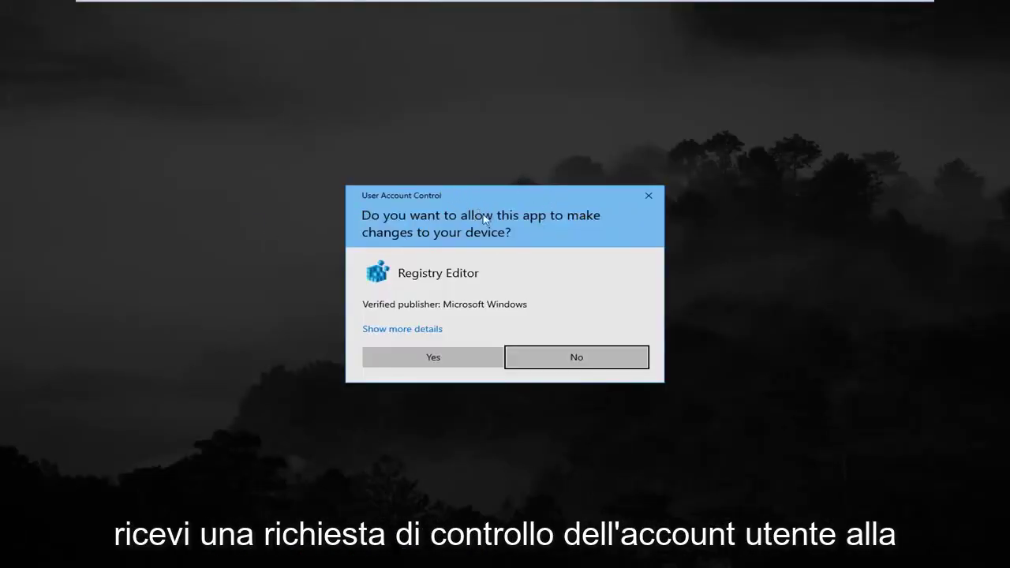
{"action": "left_click", "coordinate": [424, 356]}
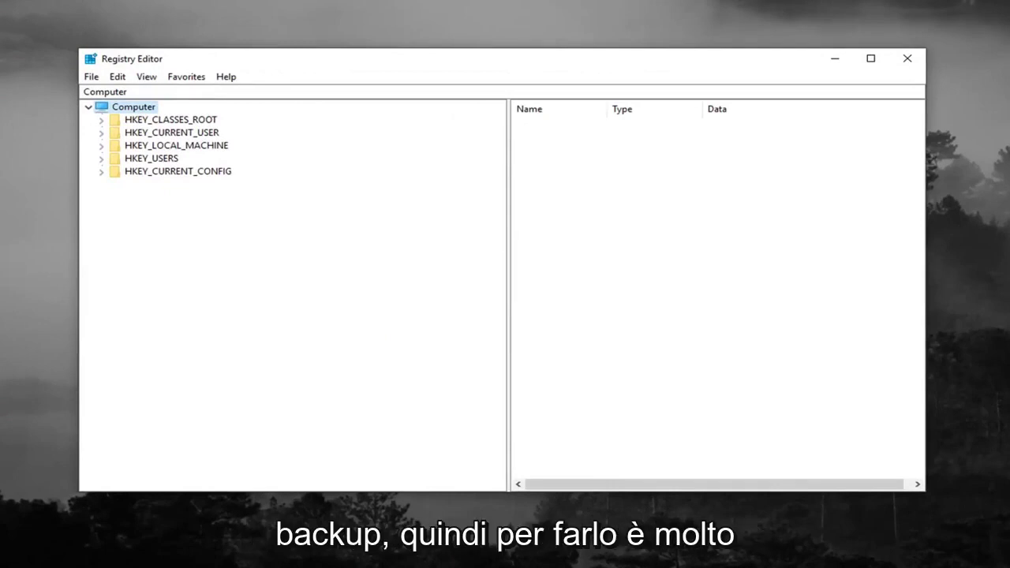
{"action": "left_click", "coordinate": [92, 79]}
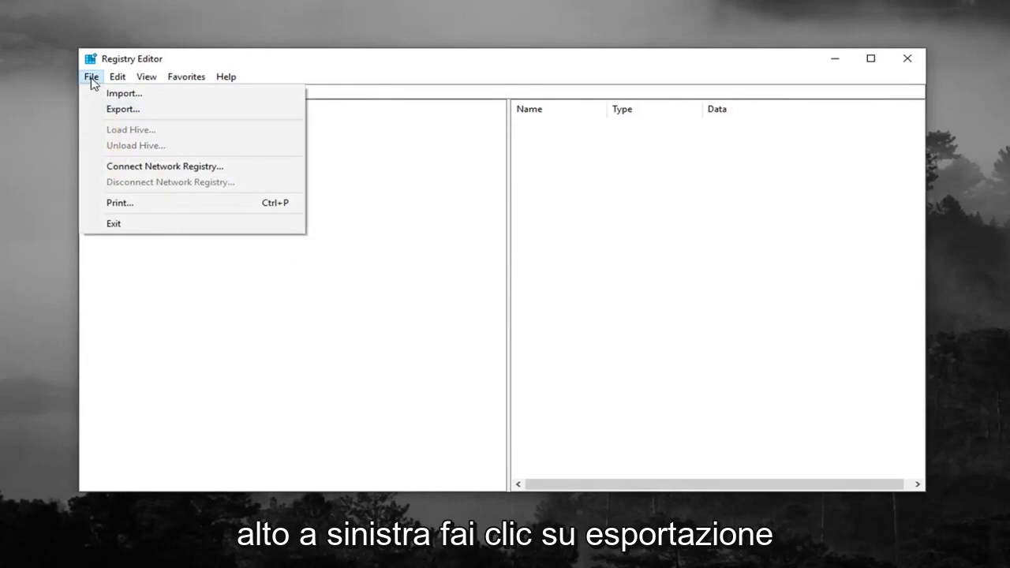
{"action": "left_click", "coordinate": [109, 108]}
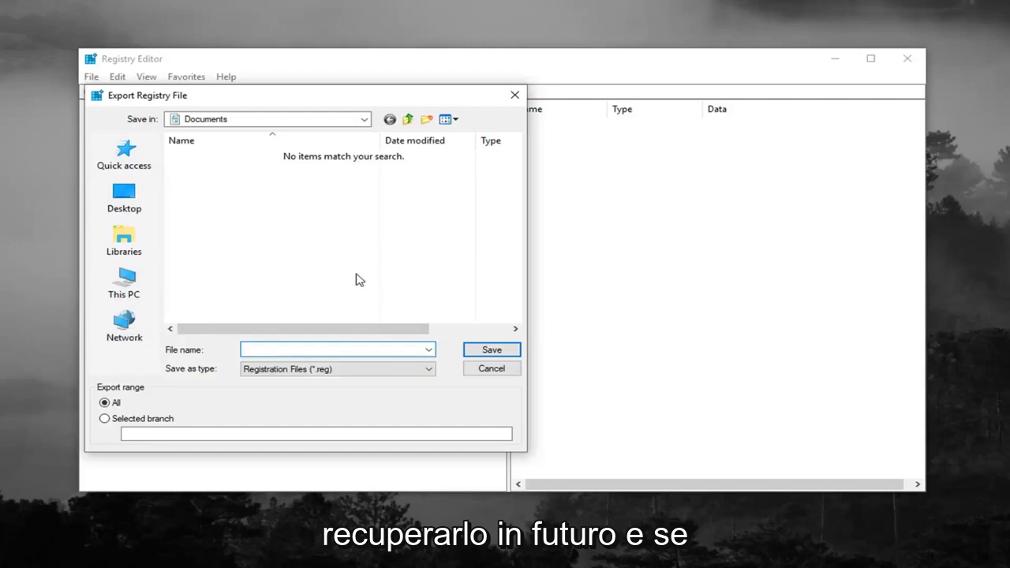
{"action": "left_click", "coordinate": [487, 371]}
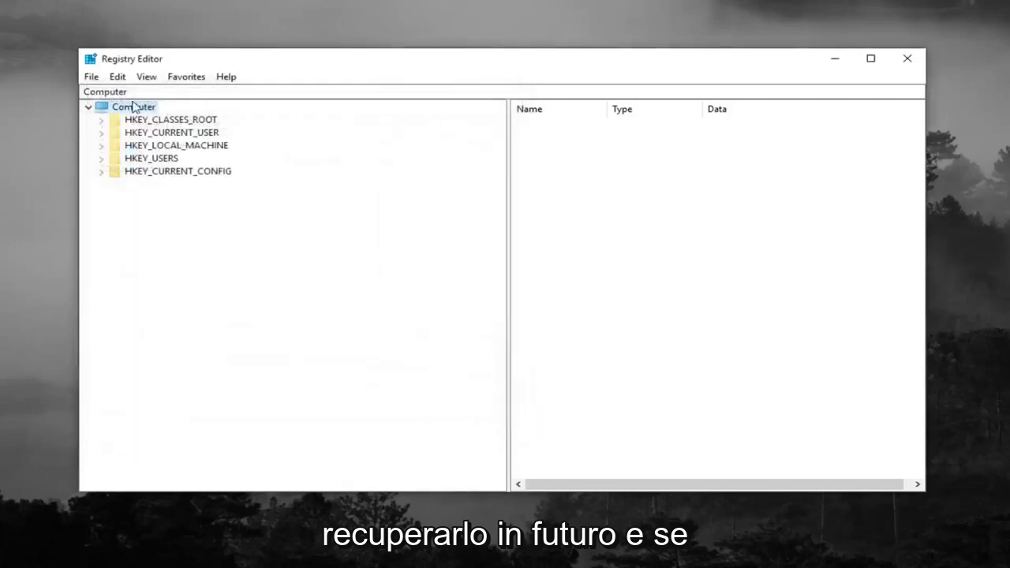
{"action": "left_click", "coordinate": [92, 77]}
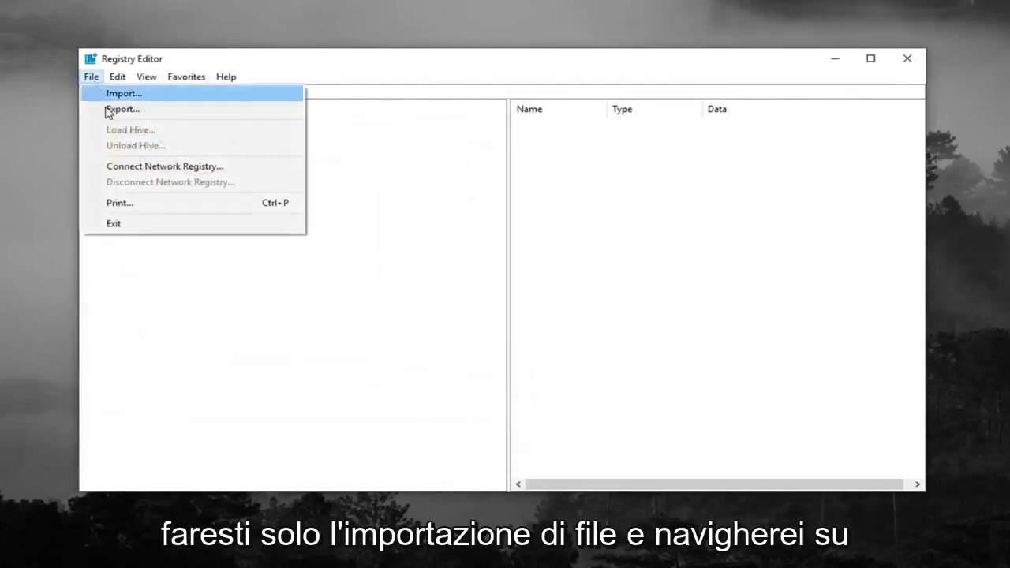
{"action": "left_click", "coordinate": [122, 96]}
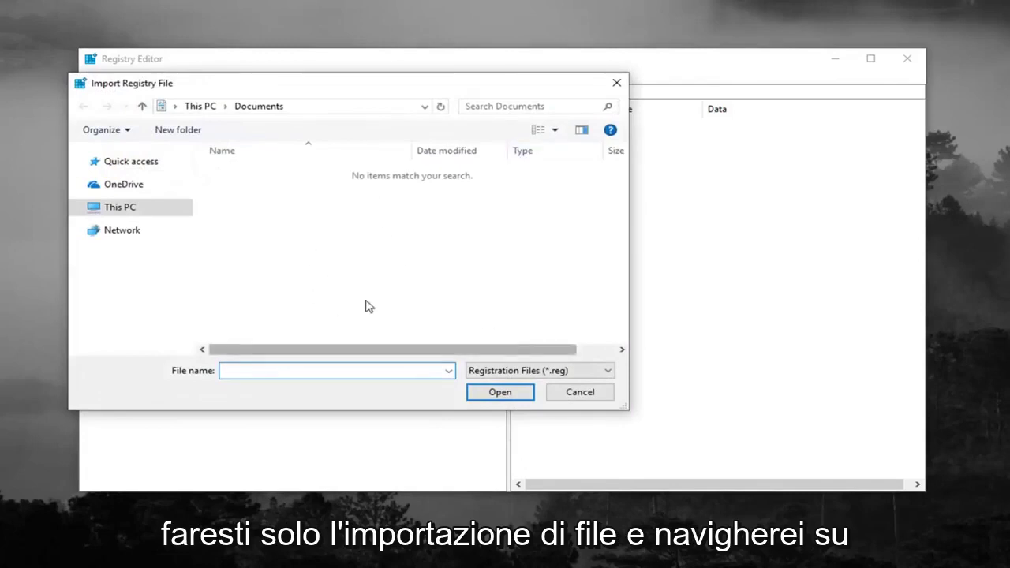
{"action": "left_click", "coordinate": [575, 395]}
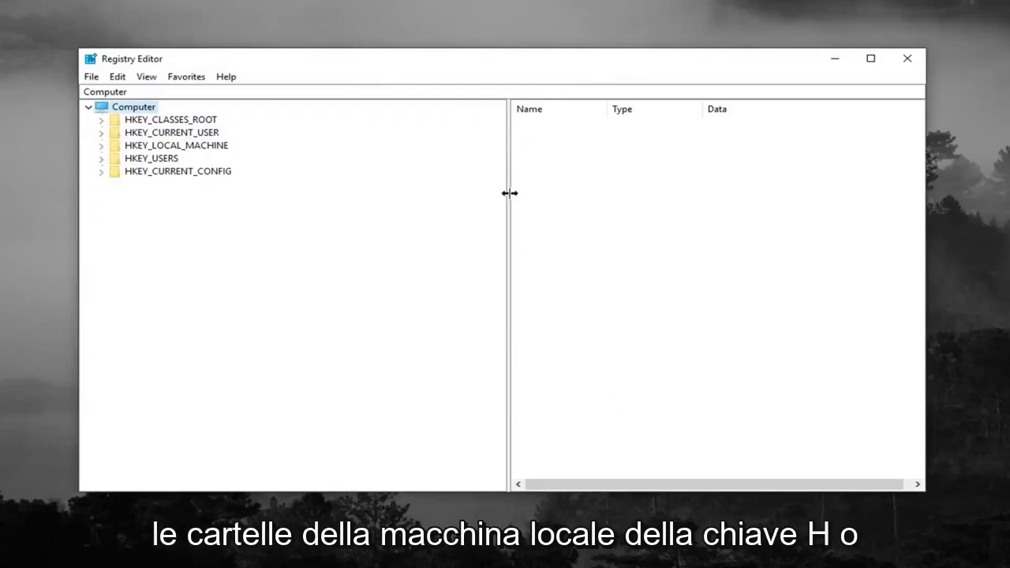
Expand the registry tree down to HKEY_LOCAL_MACHINE\SYSTEM\CurrentControlSet.
{"action": "left_click", "coordinate": [187, 148]}
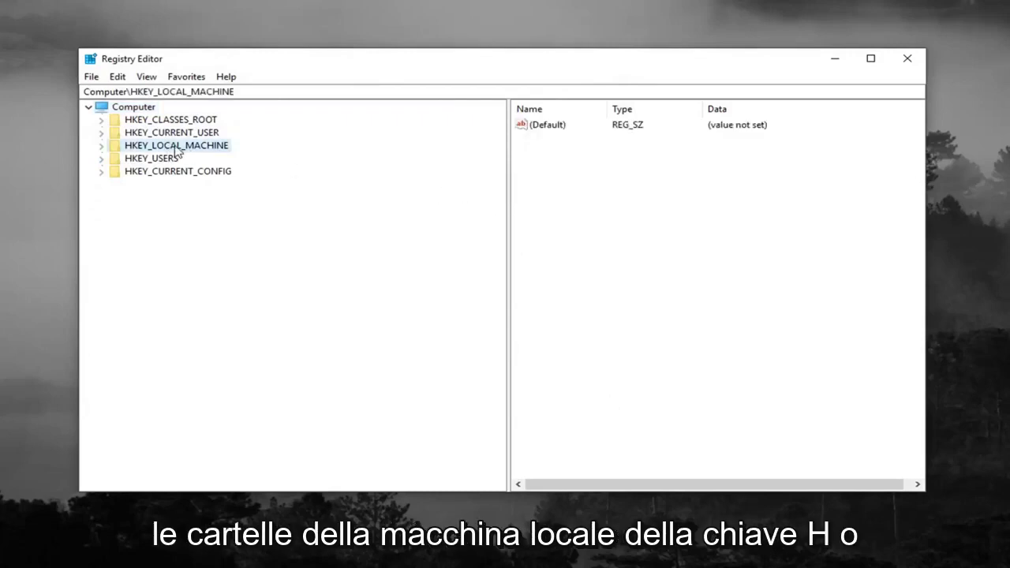
{"action": "left_click", "coordinate": [101, 146]}
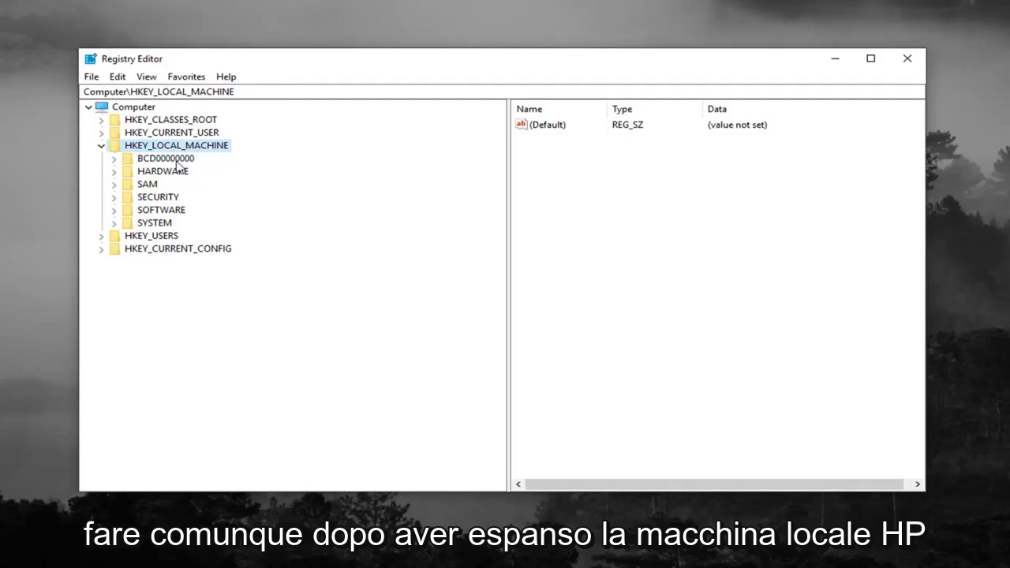
{"action": "left_click", "coordinate": [150, 222]}
{"action": "left_click", "coordinate": [114, 223]}
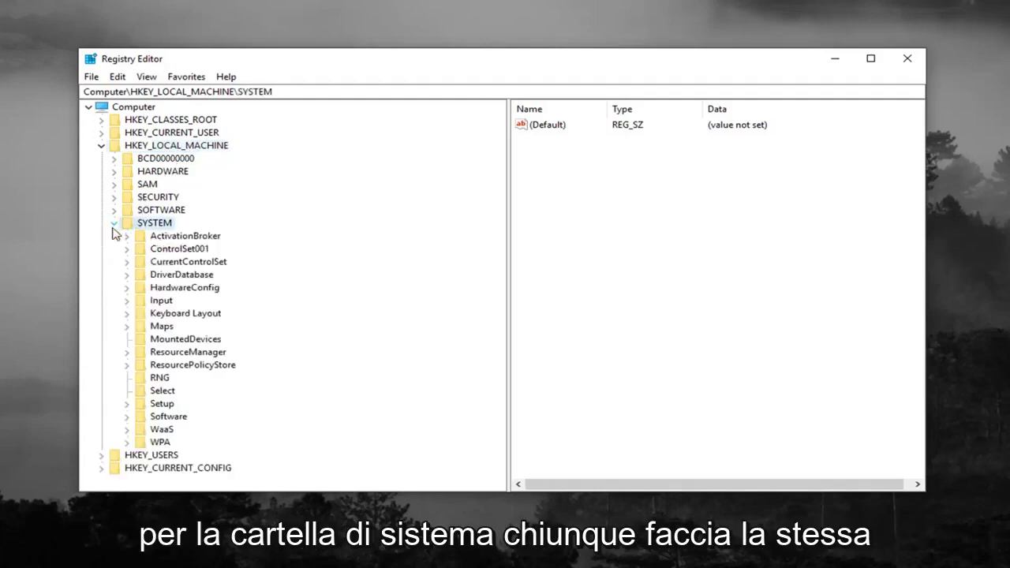
{"action": "left_click", "coordinate": [183, 263]}
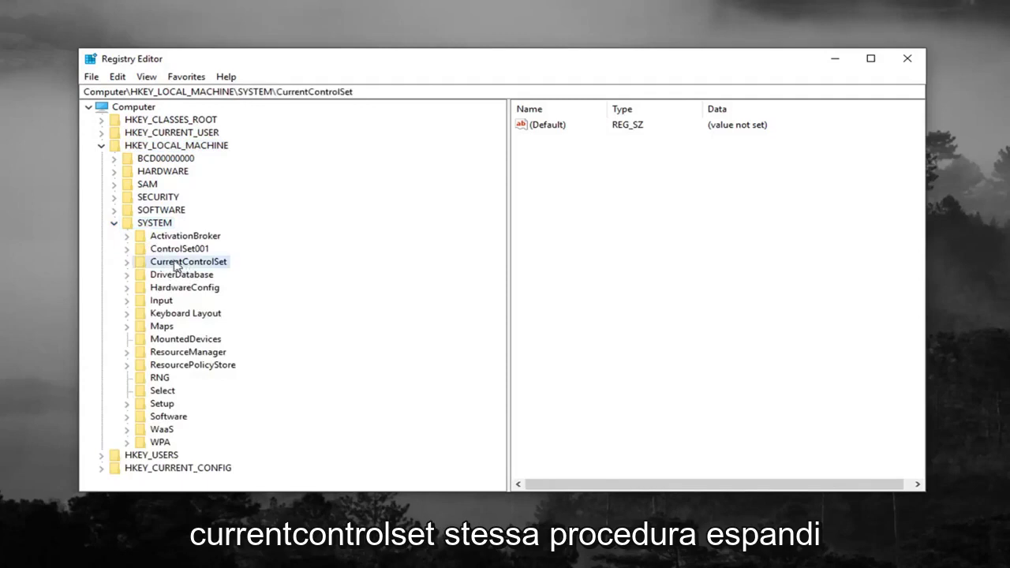
{"action": "left_click", "coordinate": [127, 262]}
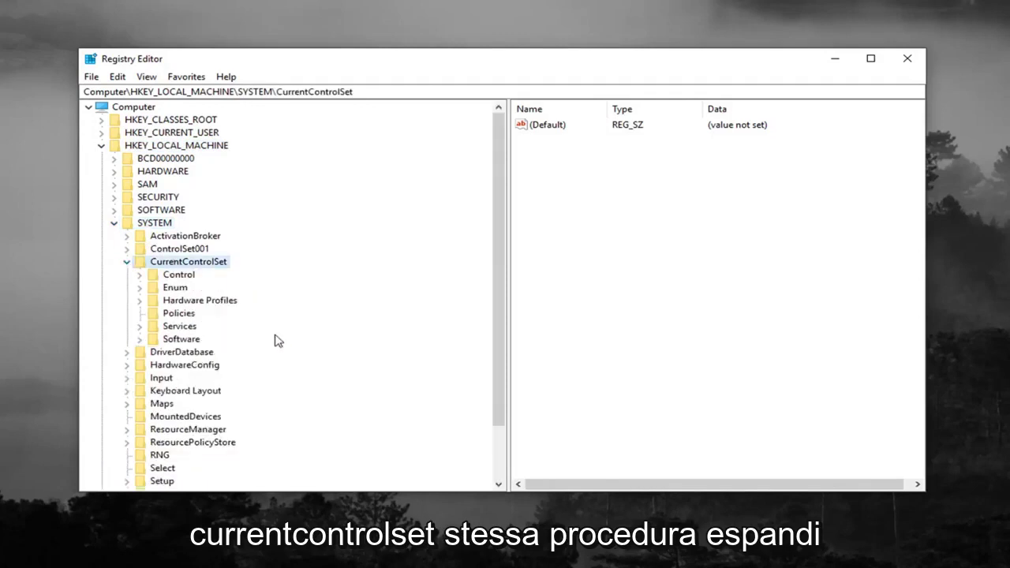
{"action": "left_click", "coordinate": [171, 276]}
{"action": "left_click", "coordinate": [140, 276]}
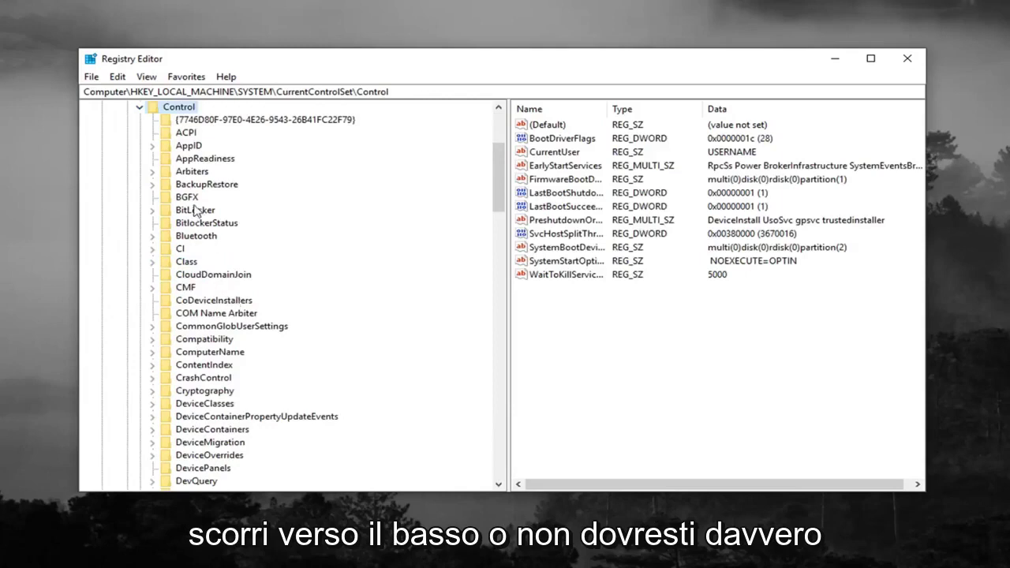
{"action": "left_click", "coordinate": [186, 263]}
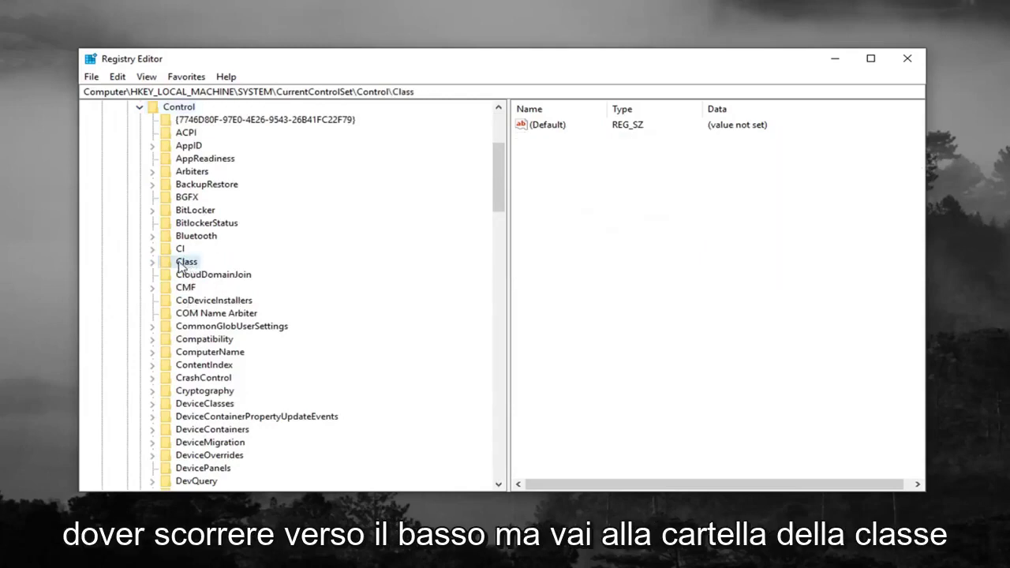
{"action": "left_click", "coordinate": [154, 262]}
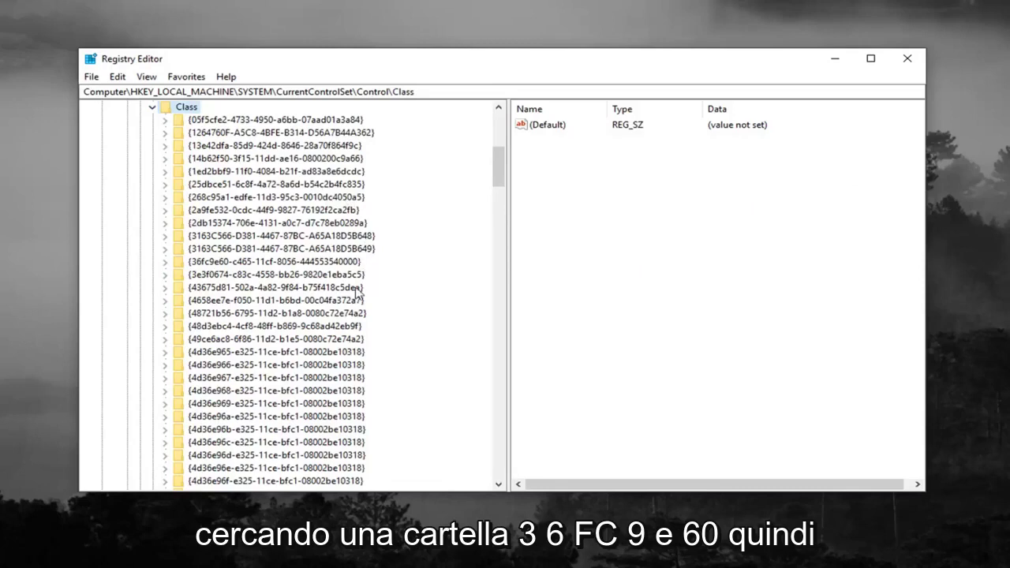
{"action": "left_click", "coordinate": [207, 262]}
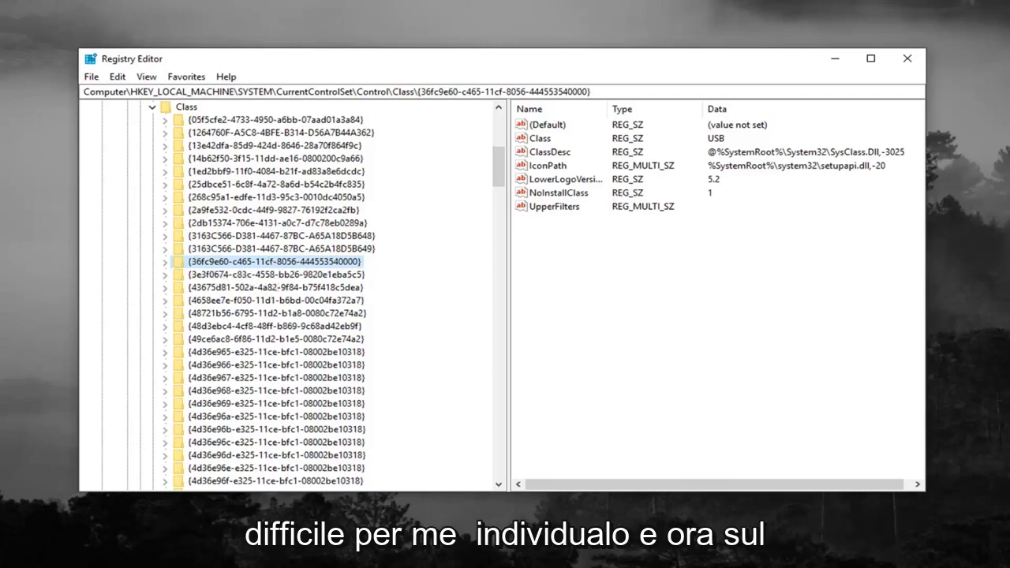
Permanently delete the UpperFilters value from the selected USB class key.
{"action": "left_click", "coordinate": [550, 210]}
{"action": "right_click", "coordinate": [550, 211]}
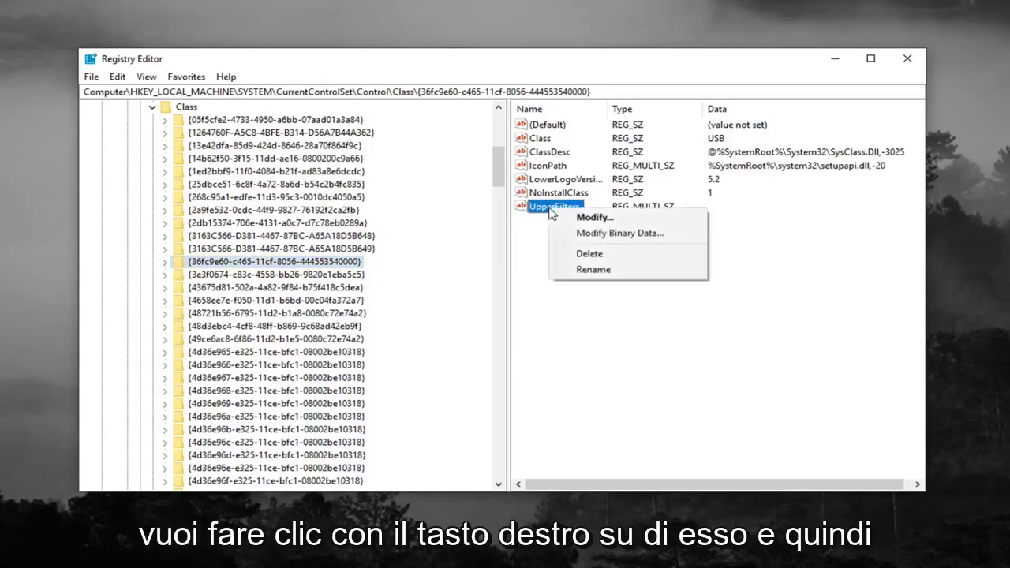
{"action": "left_click", "coordinate": [578, 254]}
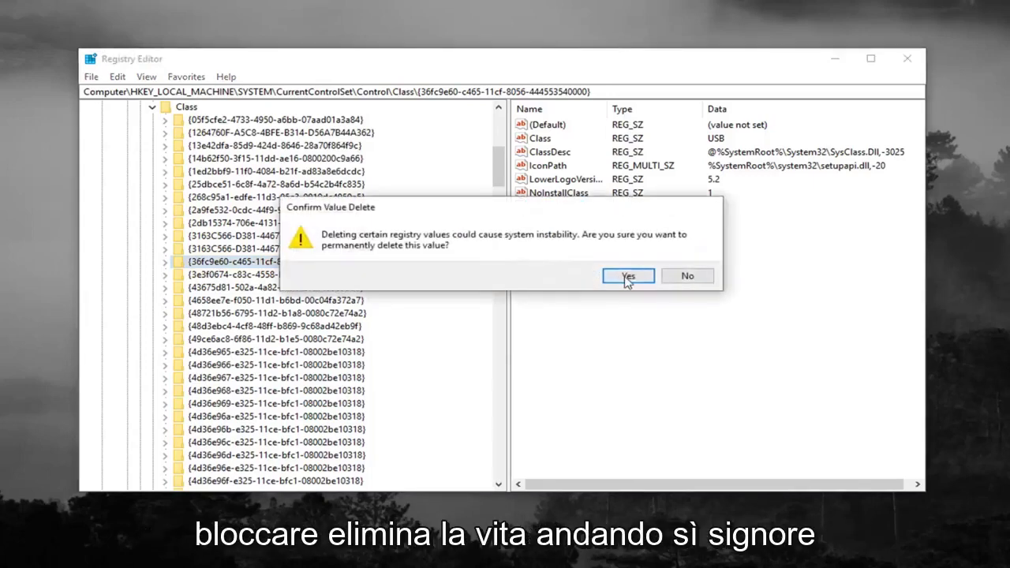
{"action": "left_click", "coordinate": [629, 278]}
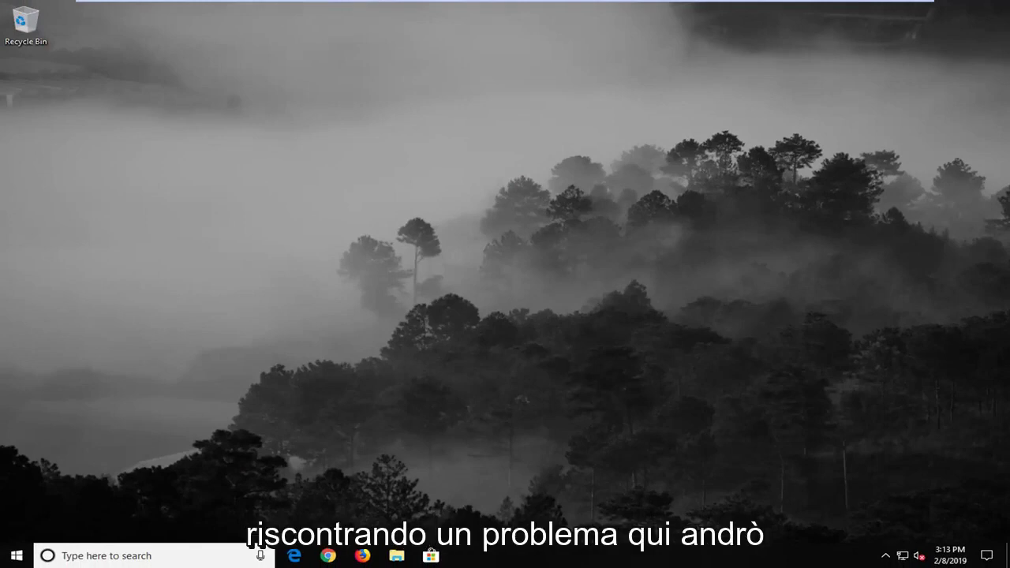
Search for and open Device Manager, and expand the Universal Serial Bus controllers category.
{"action": "left_click", "coordinate": [14, 558]}
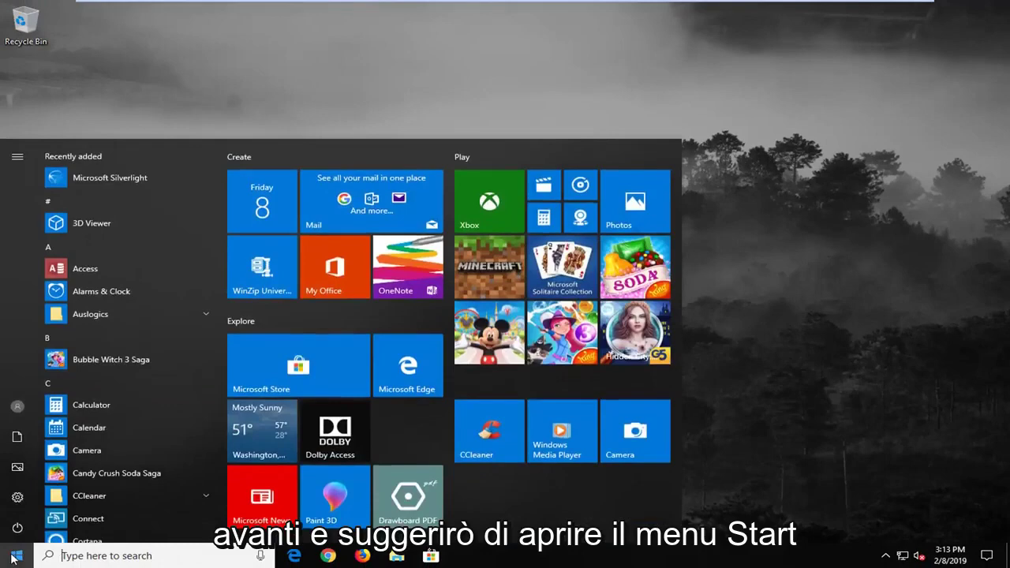
{"action": "type", "text": "device manager"}
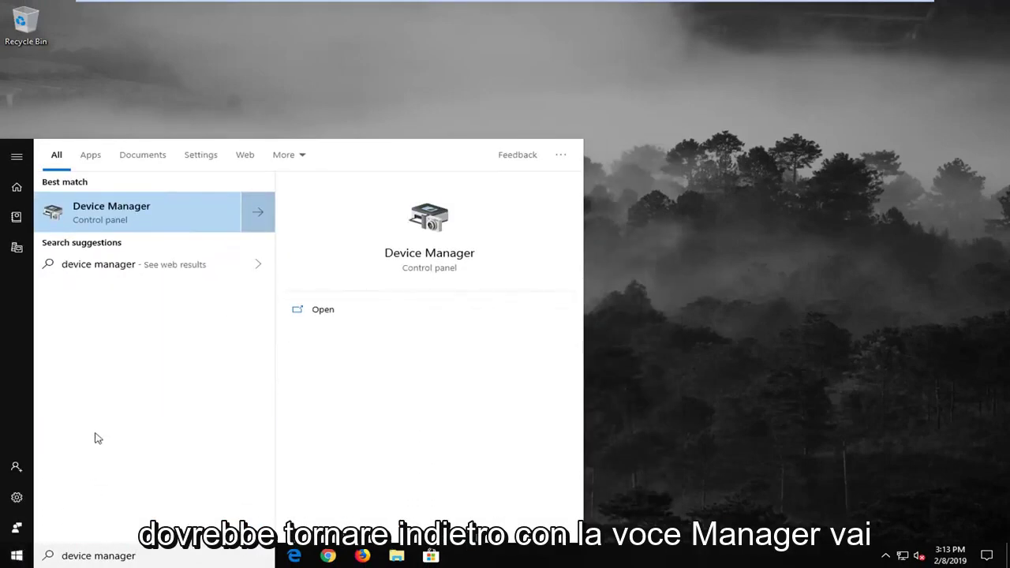
{"action": "left_click", "coordinate": [152, 234]}
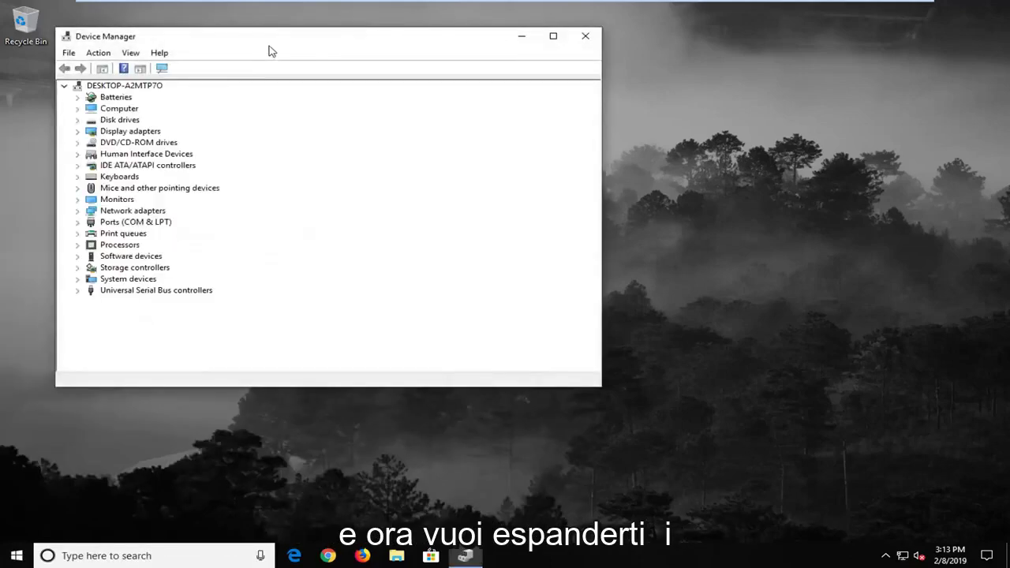
{"action": "left_click_drag", "start_coordinate": [269, 51], "coordinate": [477, 72]}
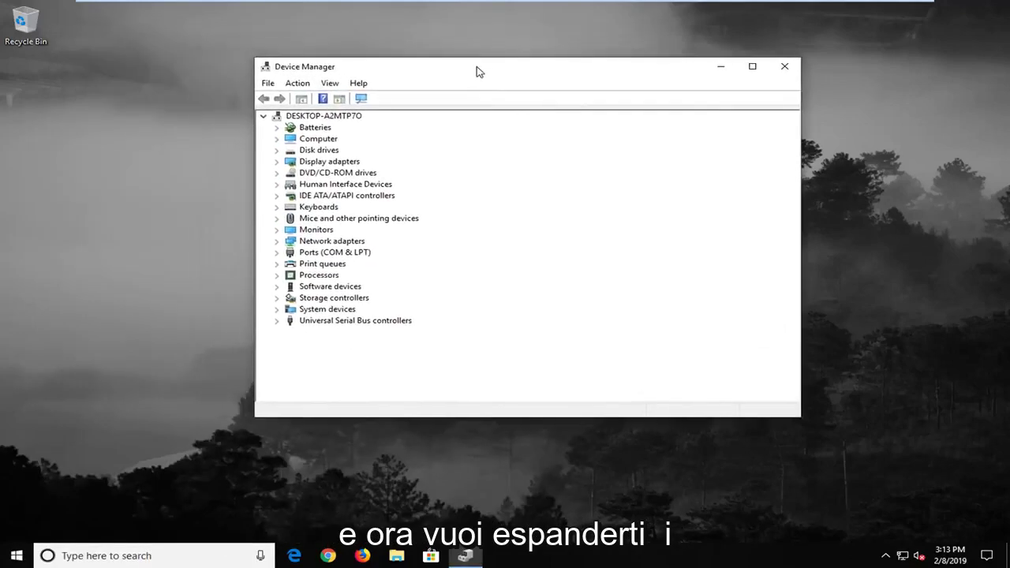
{"action": "left_click", "coordinate": [347, 322]}
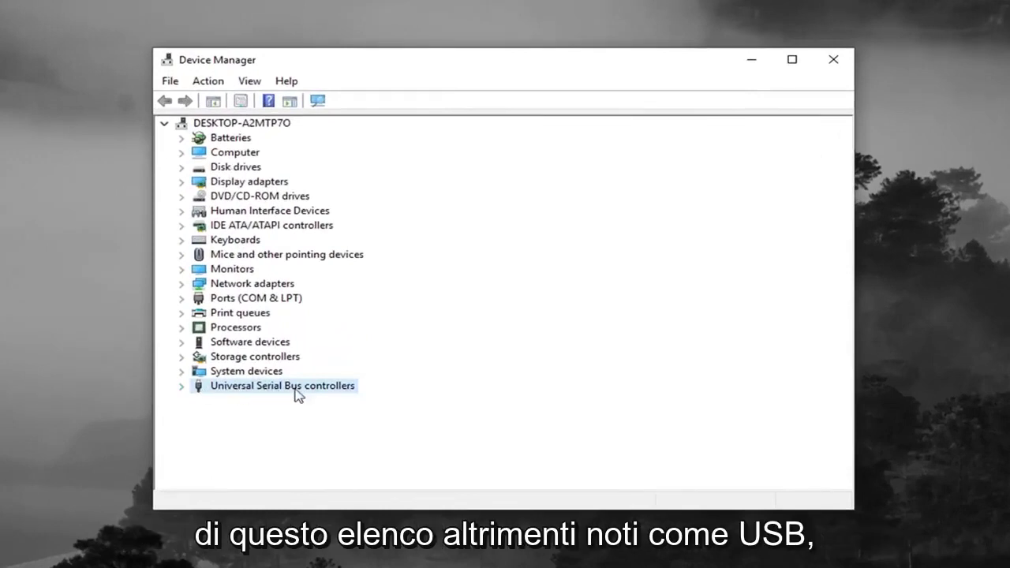
{"action": "left_click", "coordinate": [183, 388]}
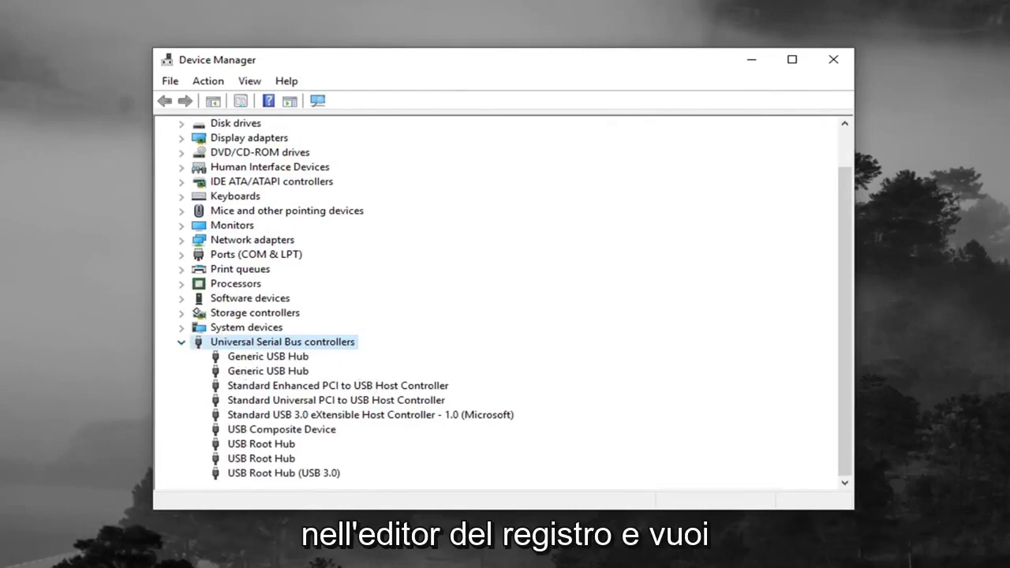
{"action": "left_click", "coordinate": [252, 371]}
{"action": "left_click", "coordinate": [310, 387]}
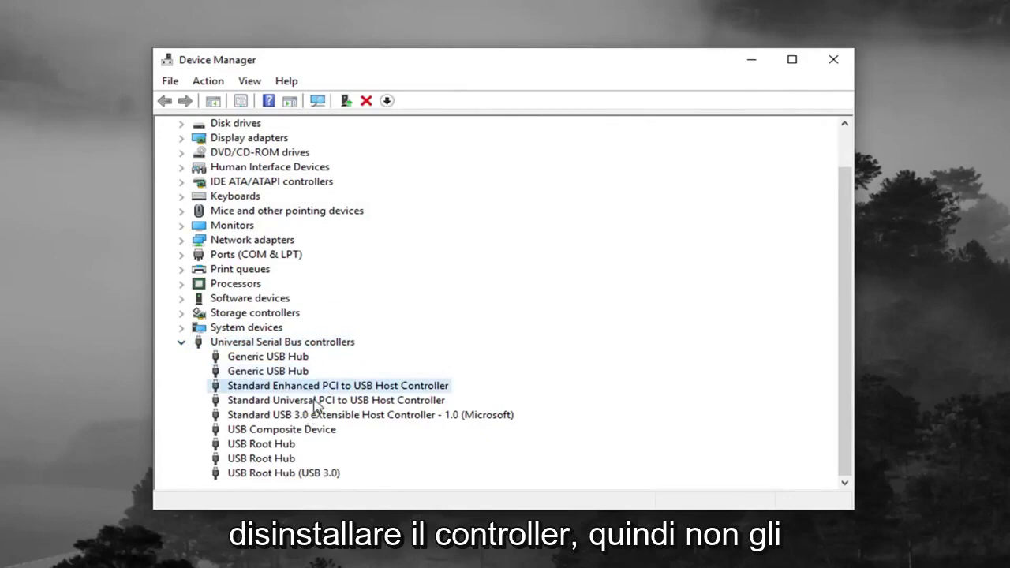
{"action": "left_click", "coordinate": [311, 416]}
{"action": "left_click", "coordinate": [261, 444]}
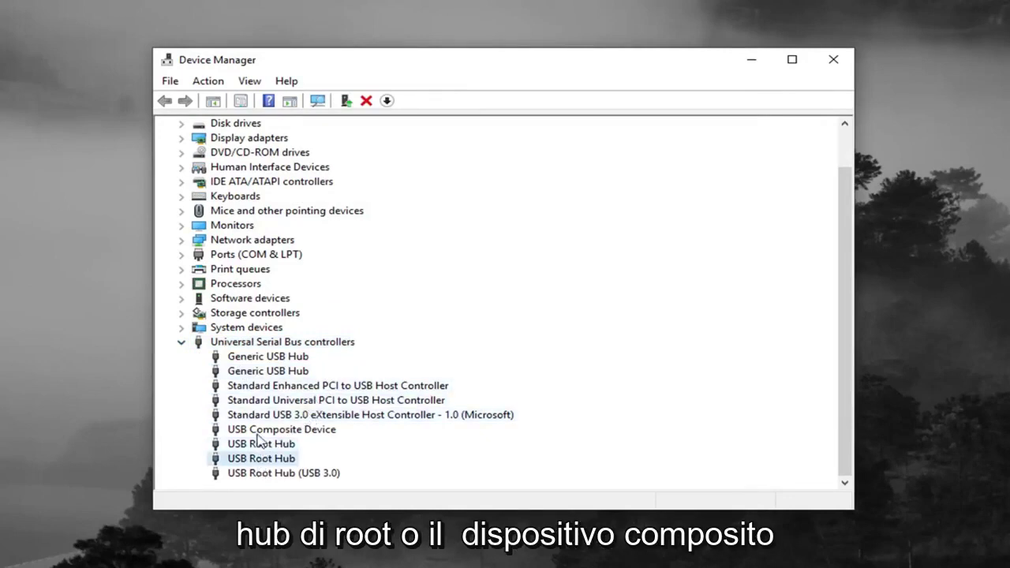
{"action": "left_click", "coordinate": [256, 433]}
{"action": "left_click", "coordinate": [281, 376]}
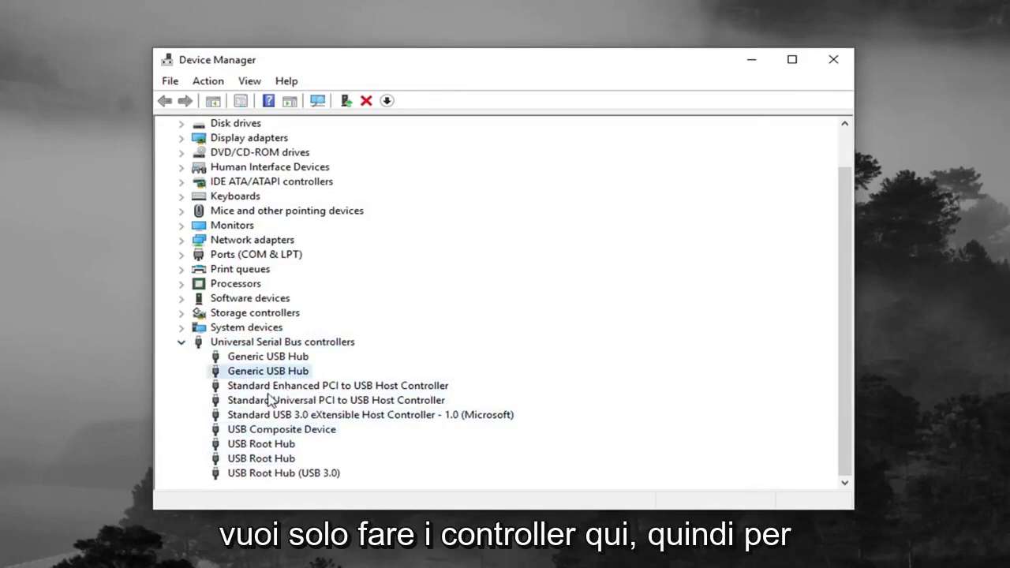
Uninstall the Standard Enhanced PCI to USB Host Controller device.
{"action": "left_click", "coordinate": [276, 387]}
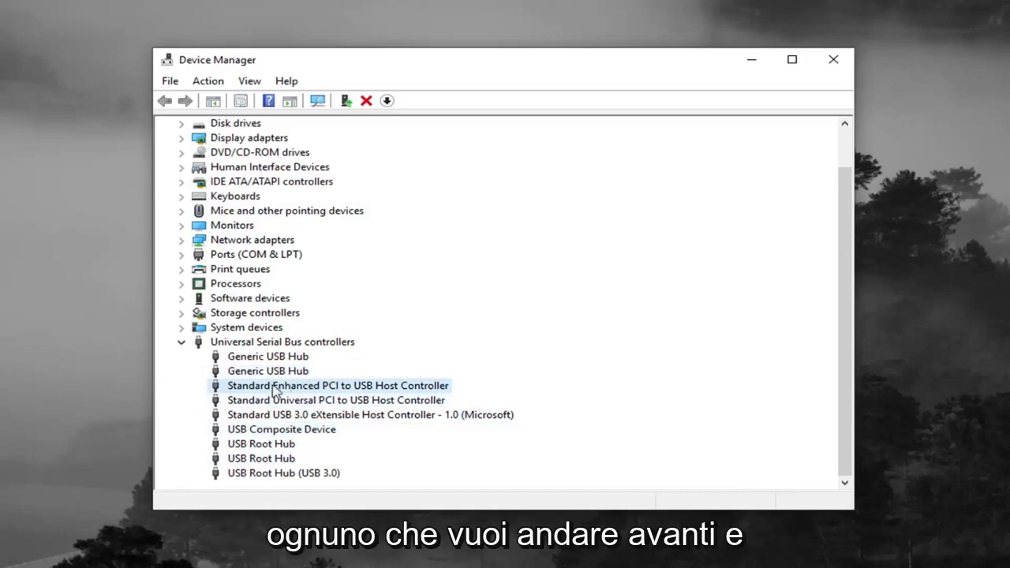
{"action": "right_click", "coordinate": [270, 389]}
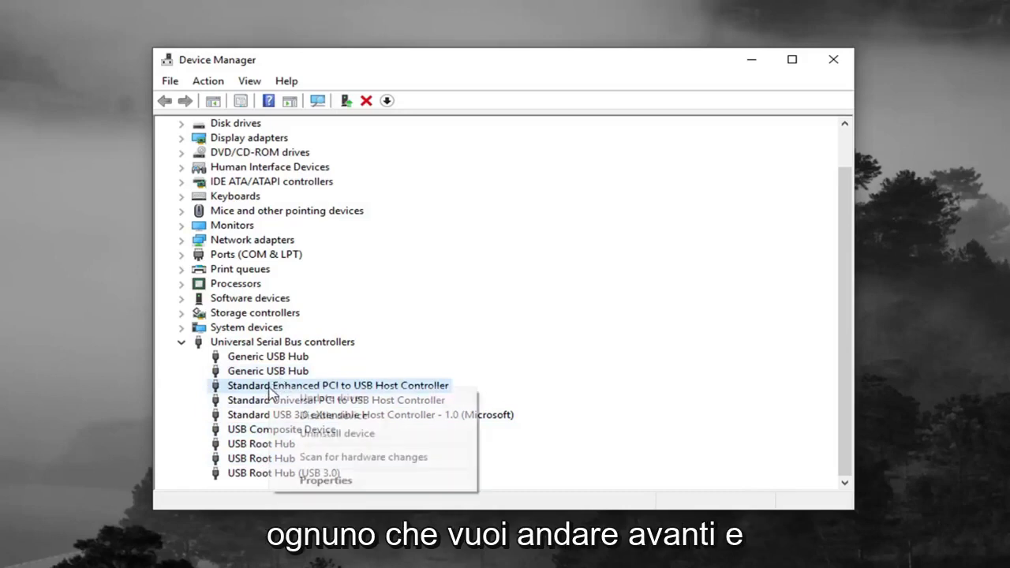
{"action": "left_click", "coordinate": [336, 434]}
{"action": "left_click", "coordinate": [504, 391]}
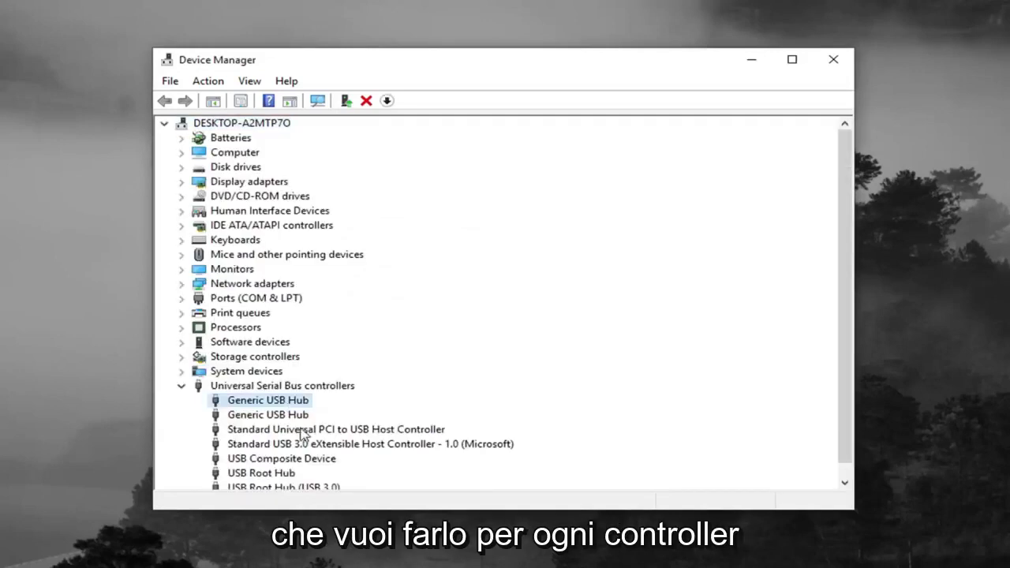
Uninstall the Standard Universal PCI to USB Host Controller device.
{"action": "left_click", "coordinate": [303, 434]}
{"action": "right_click", "coordinate": [295, 417]}
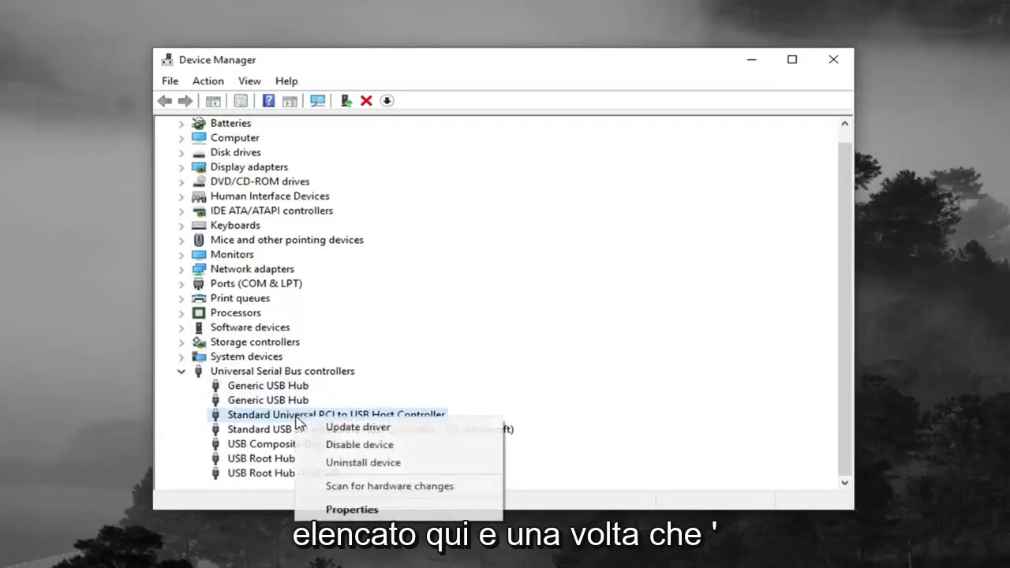
{"action": "left_click", "coordinate": [347, 464]}
{"action": "left_click", "coordinate": [520, 393]}
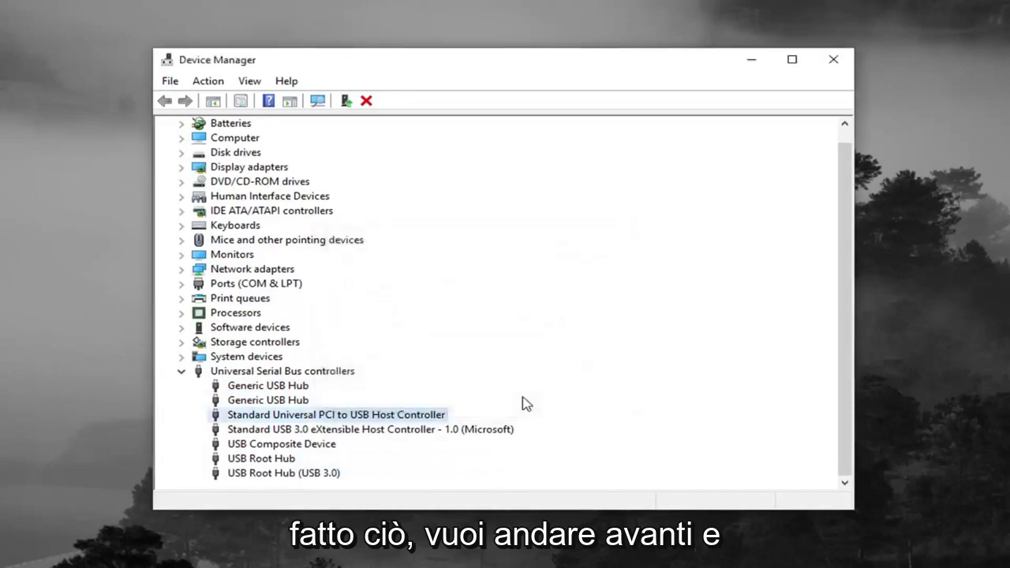
Uninstall the Standard USB 3.0 eXtensible Host Controller - 1.0 (Microsoft) device.
{"action": "left_click", "coordinate": [354, 431]}
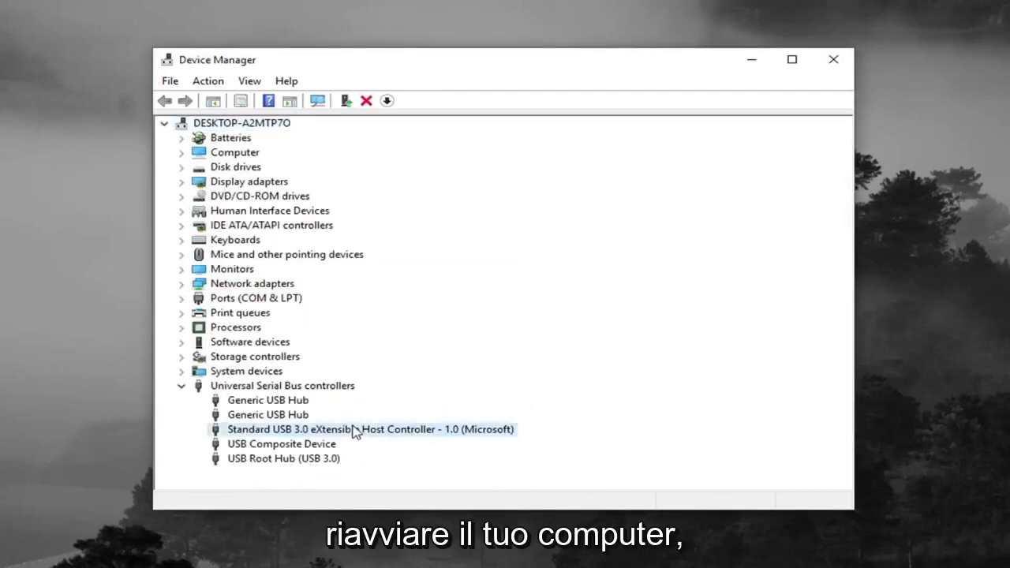
{"action": "right_click", "coordinate": [363, 426]}
{"action": "left_click", "coordinate": [388, 473]}
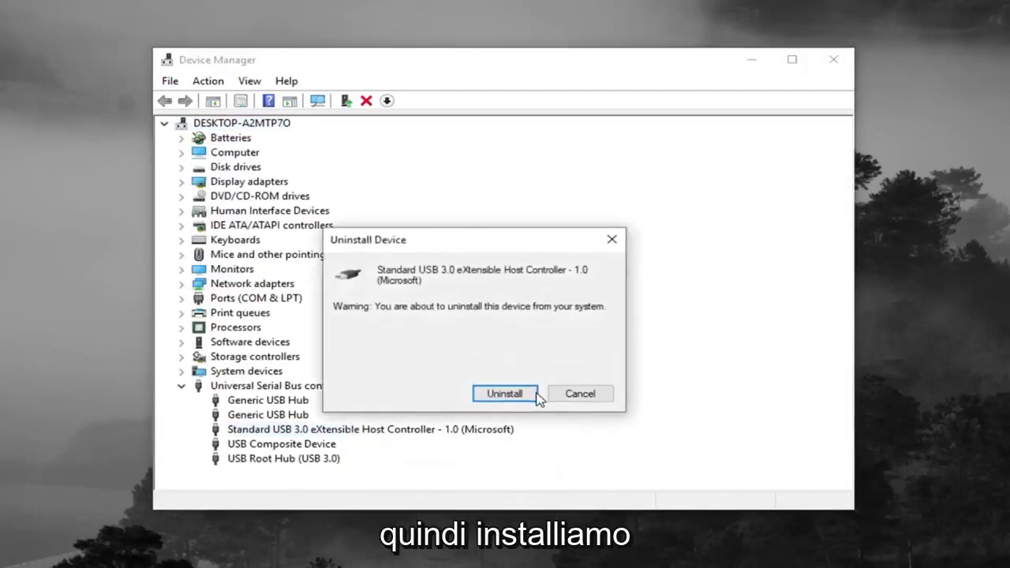
{"action": "left_click", "coordinate": [510, 398]}
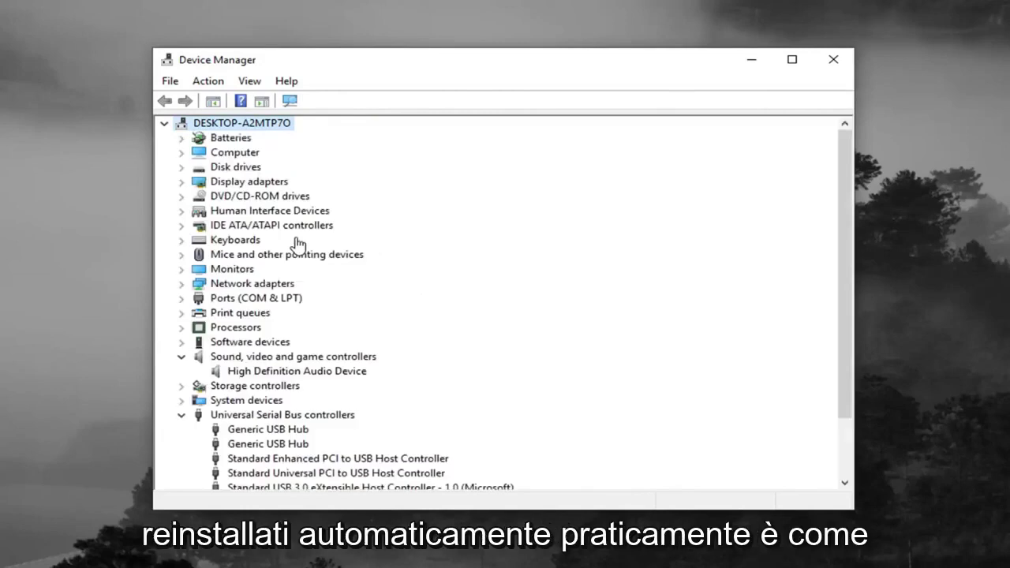
Check the Universal Serial Bus controllers category for the Standard Enhanced PCI, Standard Universal PCI and Standard USB 3.0 eXtensible host controllers.
{"action": "left_click", "coordinate": [292, 402]}
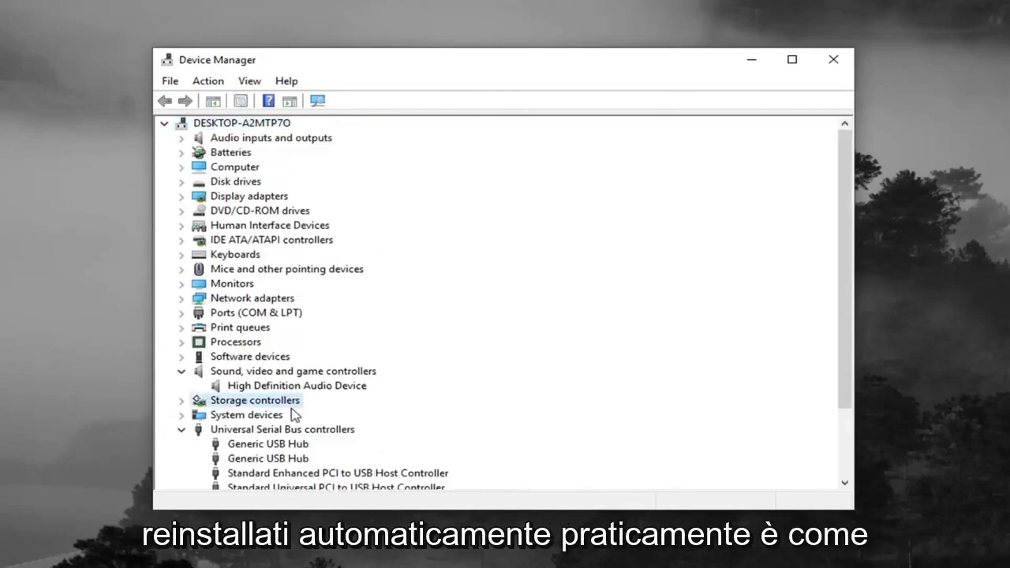
{"action": "scroll", "coordinate": [292, 415], "scroll_direction": "down", "scroll_amount": 2}
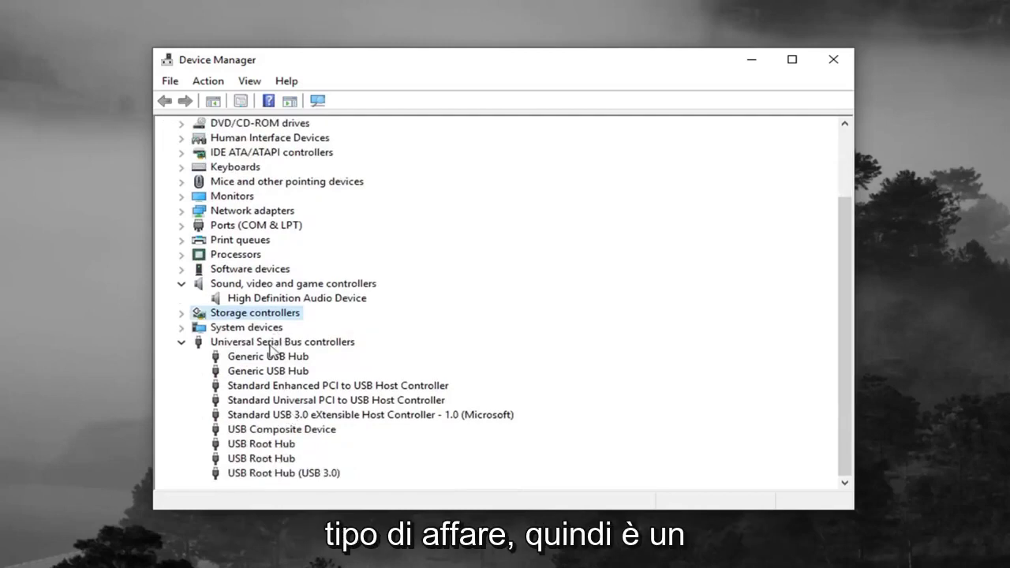
{"action": "left_click", "coordinate": [261, 316]}
{"action": "scroll", "coordinate": [270, 421], "scroll_direction": "down", "scroll_amount": 2}
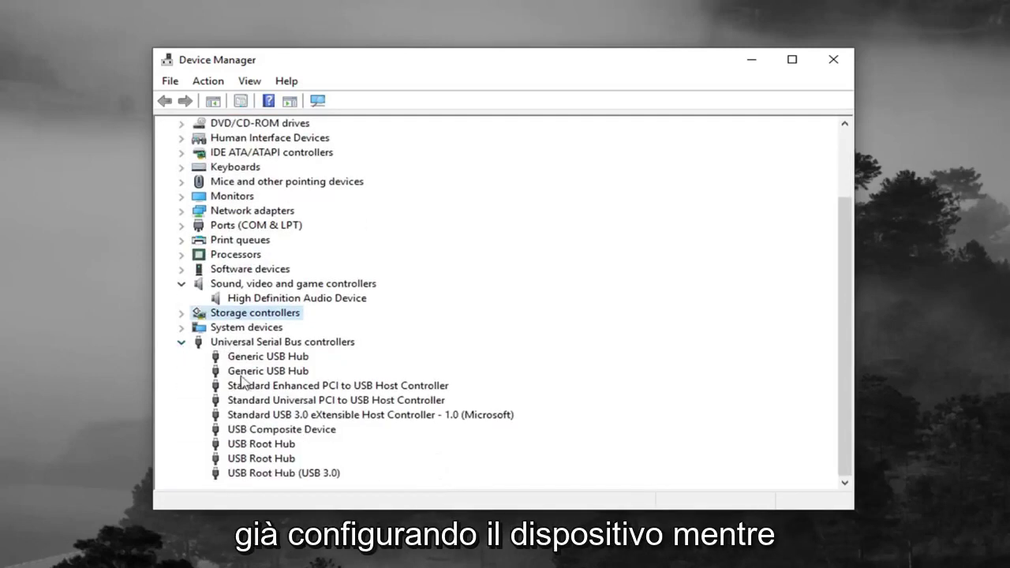
{"action": "scroll", "coordinate": [426, 450], "scroll_direction": "down", "scroll_amount": 1}
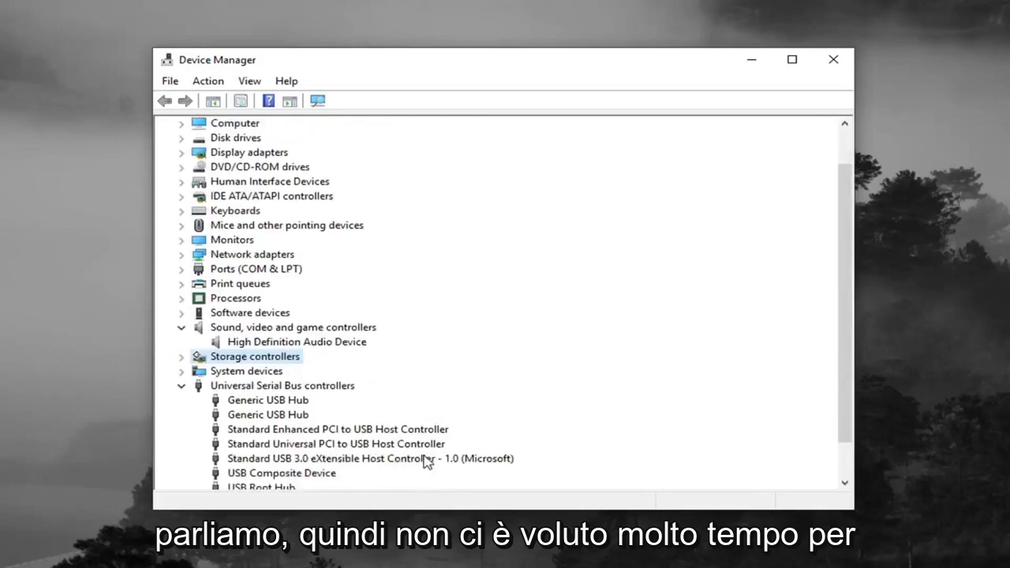
{"action": "left_click", "coordinate": [354, 431]}
{"action": "left_click", "coordinate": [357, 444]}
{"action": "left_click", "coordinate": [359, 459]}
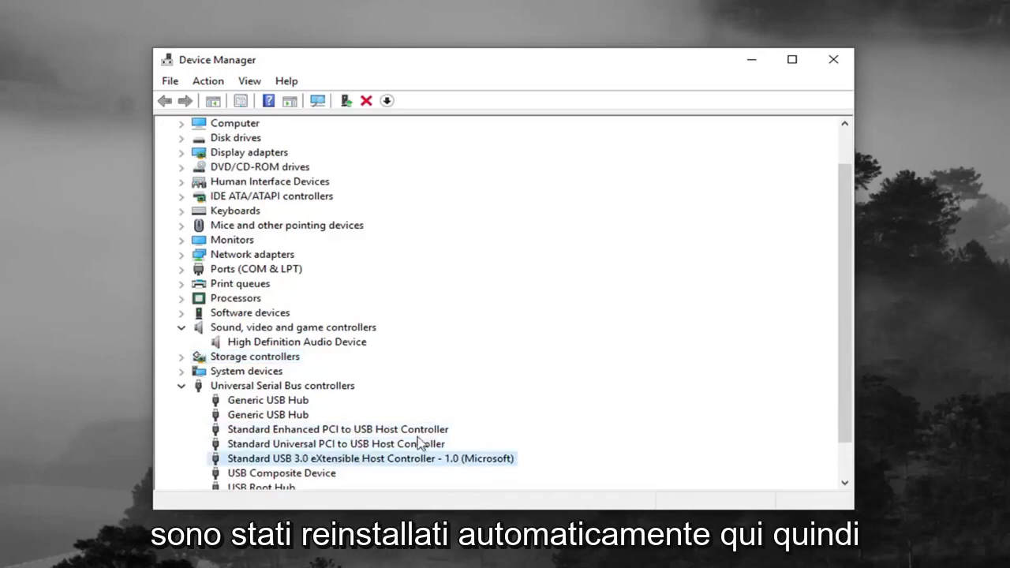